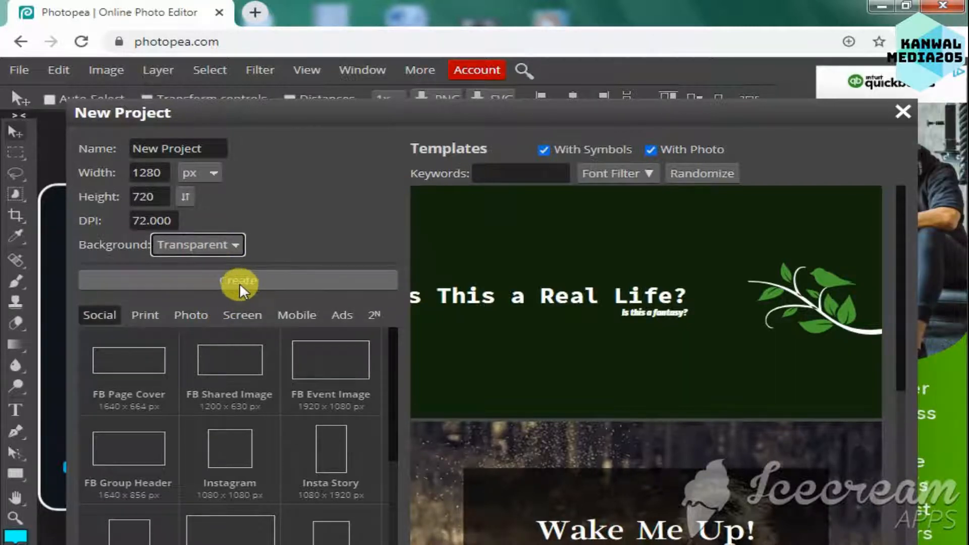
Create a new project 1280 px wide and 720 px high at 72 DPI with a transparent background
left_click(243, 285)
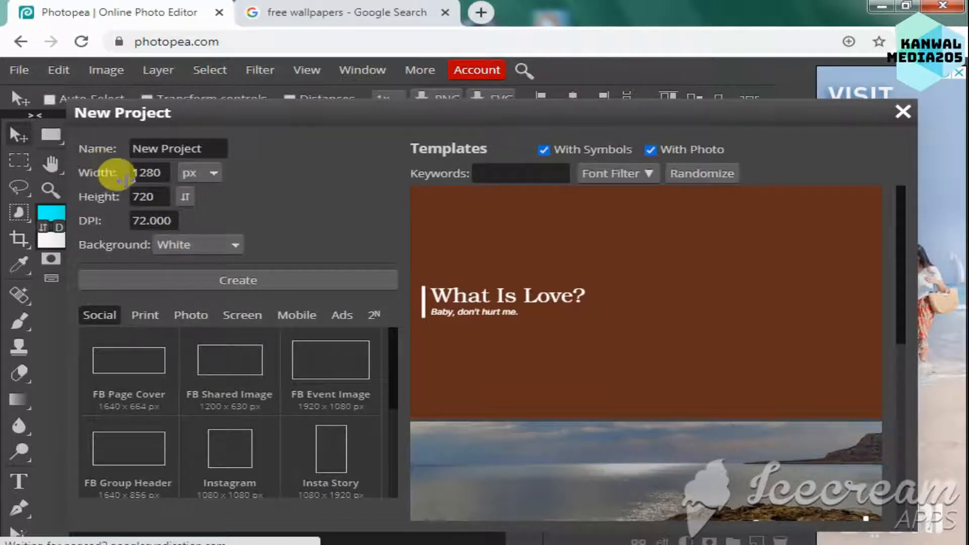
Select the new project's width value and close the free wallpapers search page
double_click(142, 173)
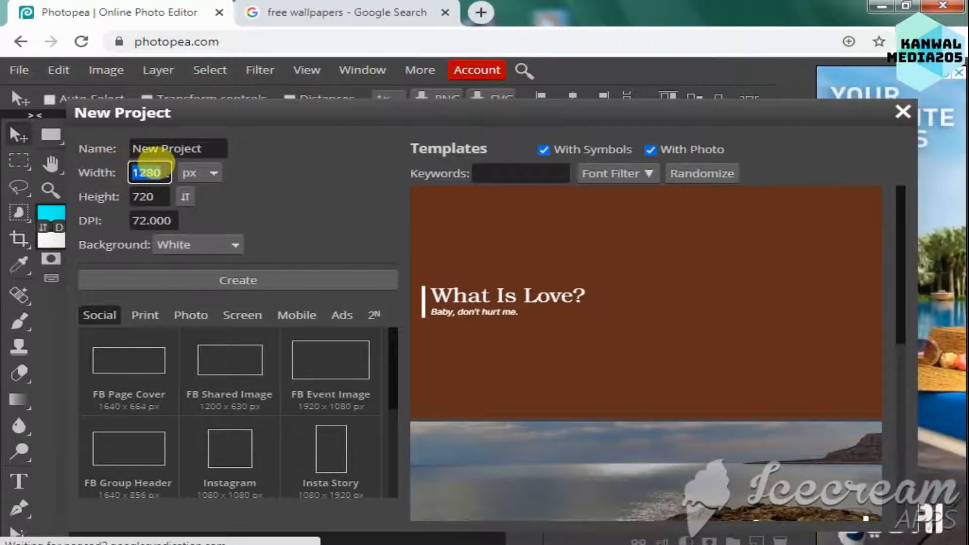
right_click(153, 177)
left_click(196, 206)
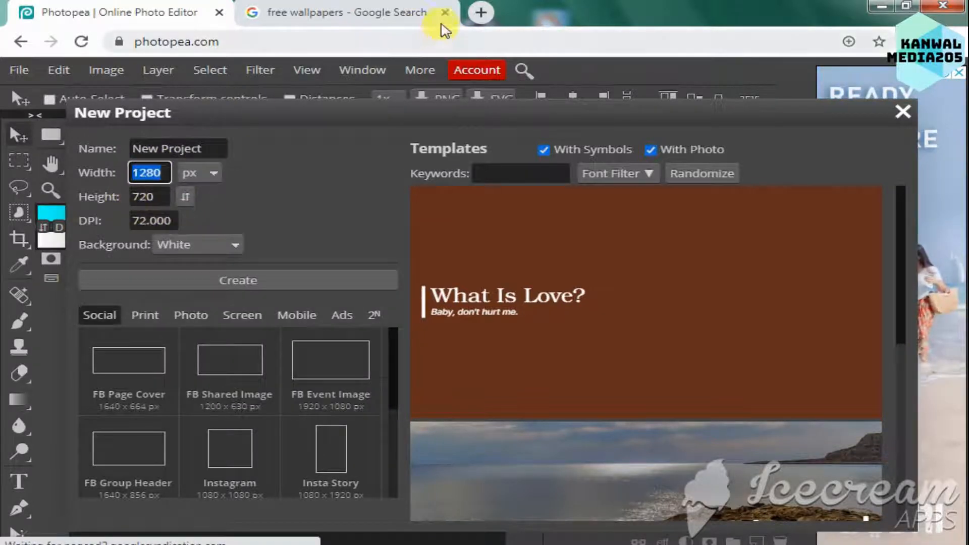
left_click(444, 13)
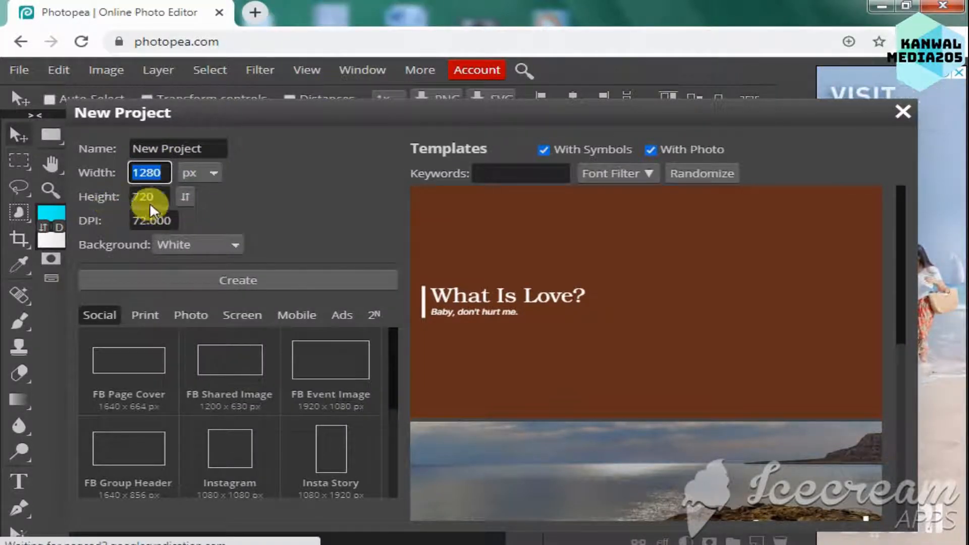
Search Google in a new browser page for "free background images size of 1280 by 720"
left_click(255, 12)
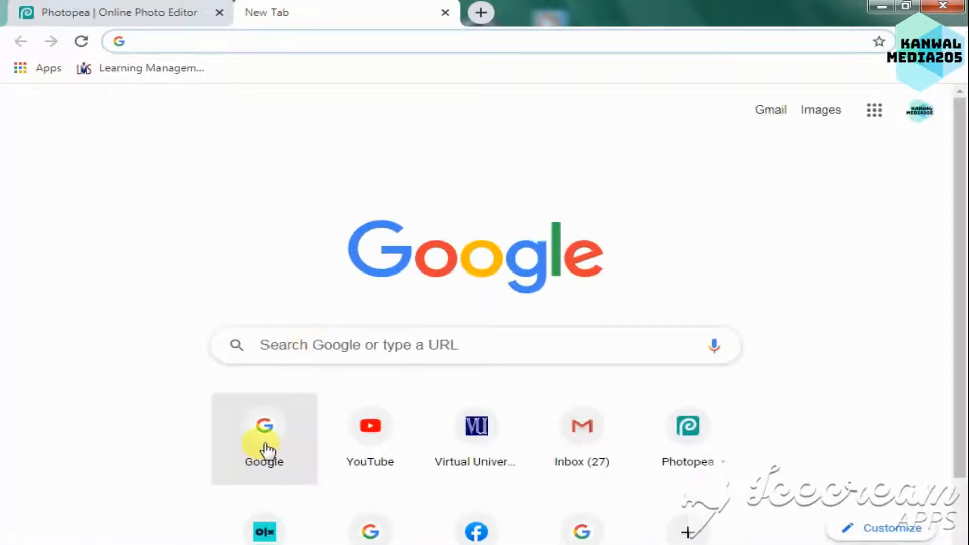
left_click(265, 445)
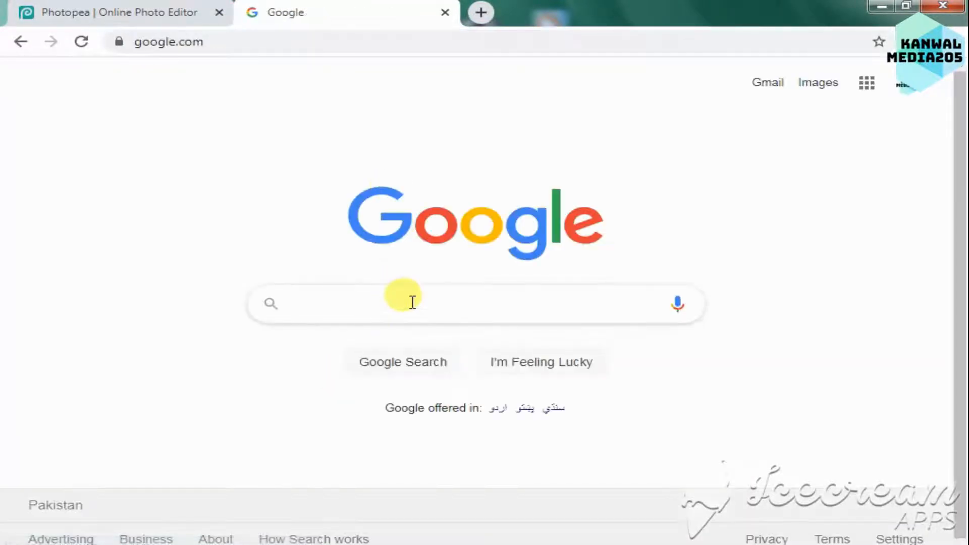
left_click(412, 302)
type("free")
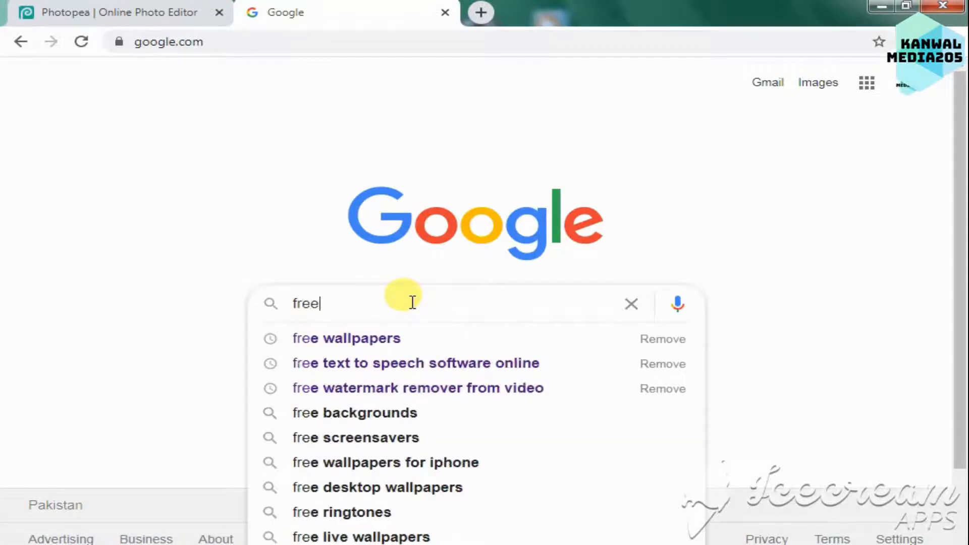
type(" backgrou")
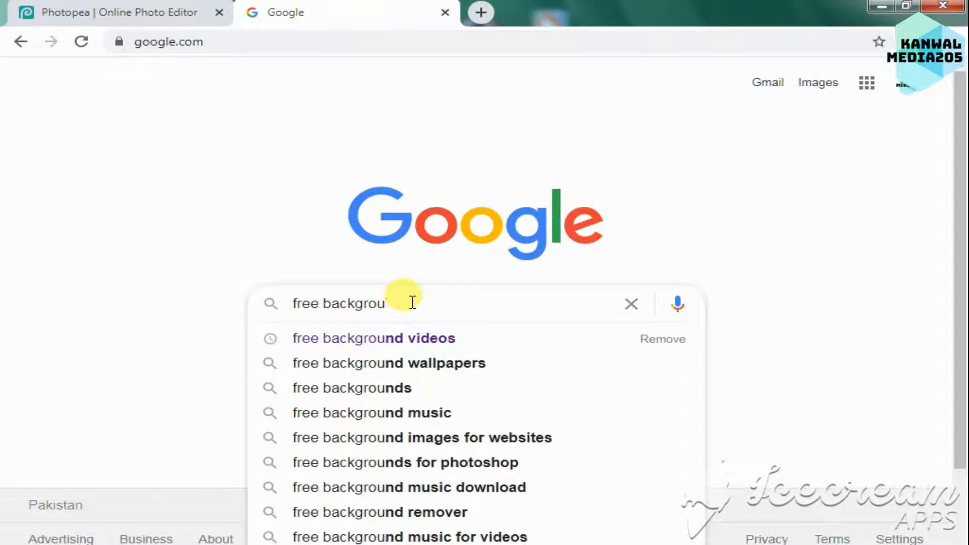
type("d images 1280")
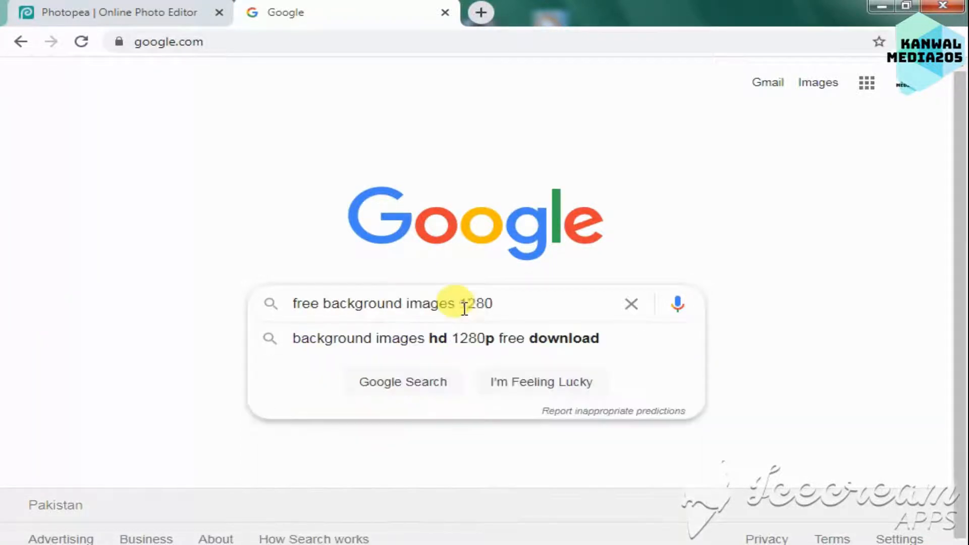
left_click(465, 306)
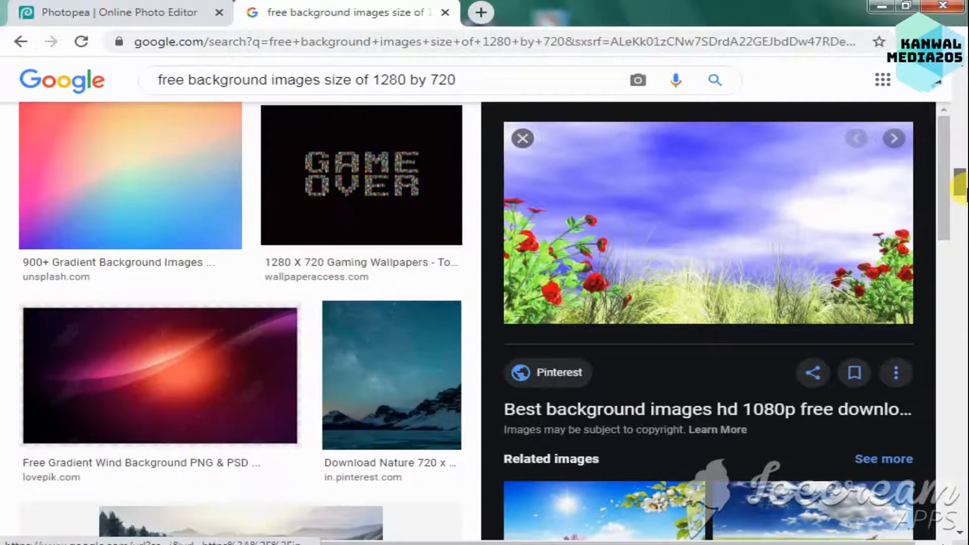
Save the Unsplash pink-to-blue gradient image to the Pictures library as a JPEG under its suggested file name
left_click(82, 173)
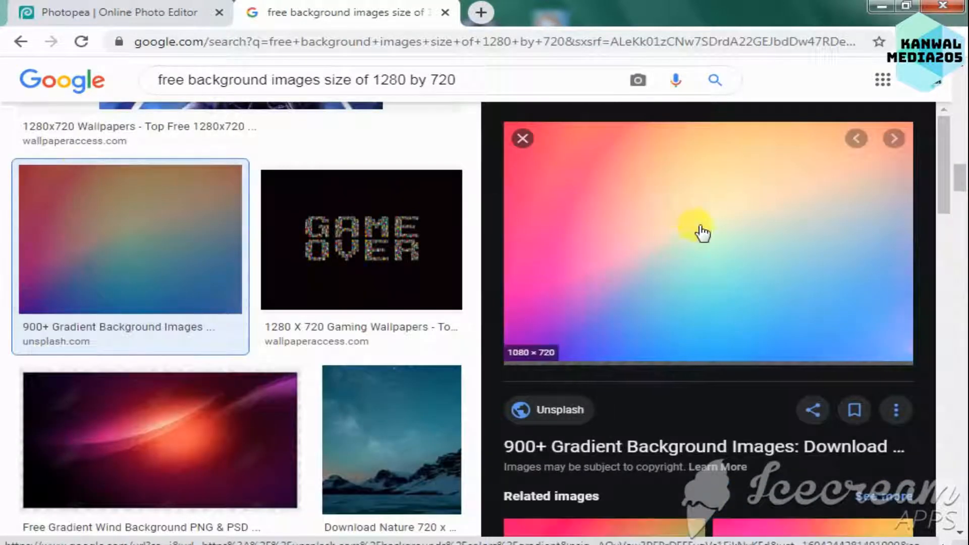
right_click(652, 239)
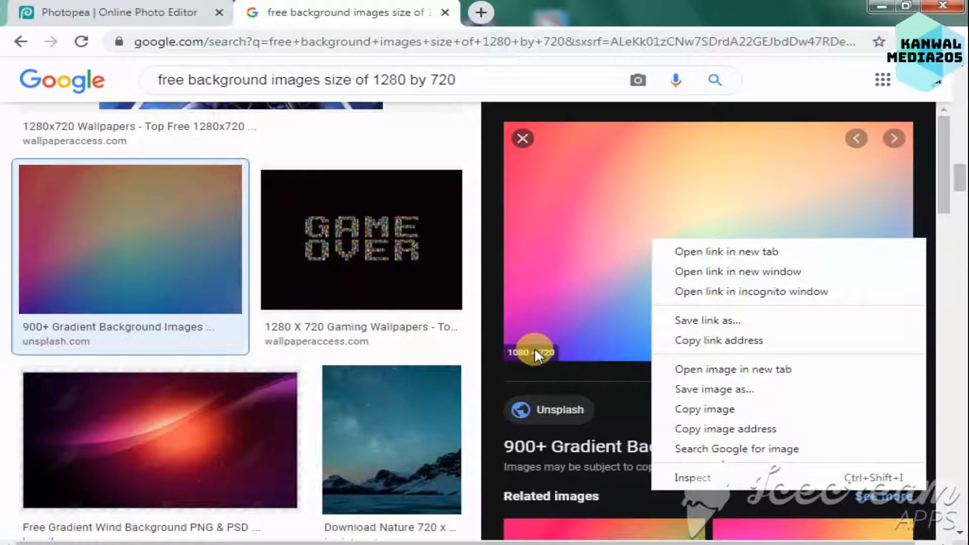
left_click(745, 391)
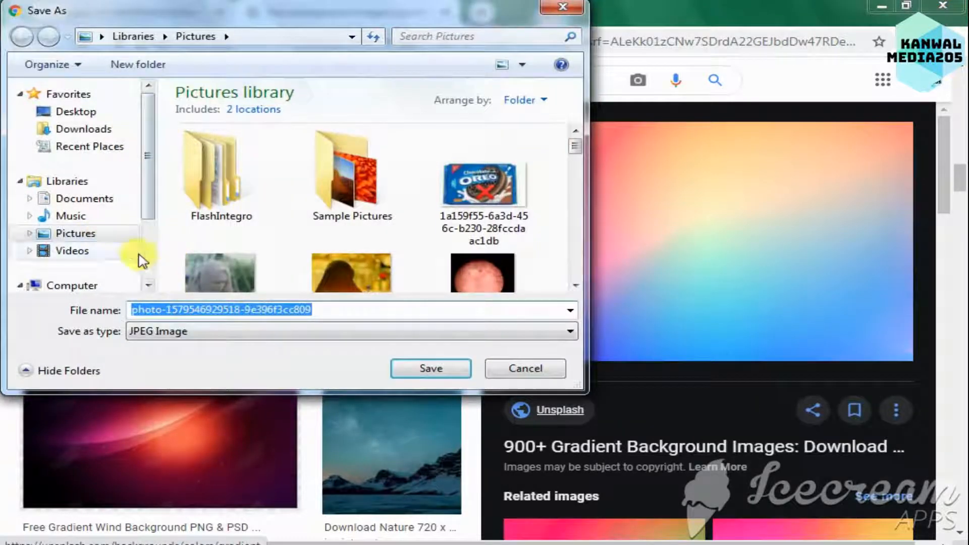
left_click(408, 369)
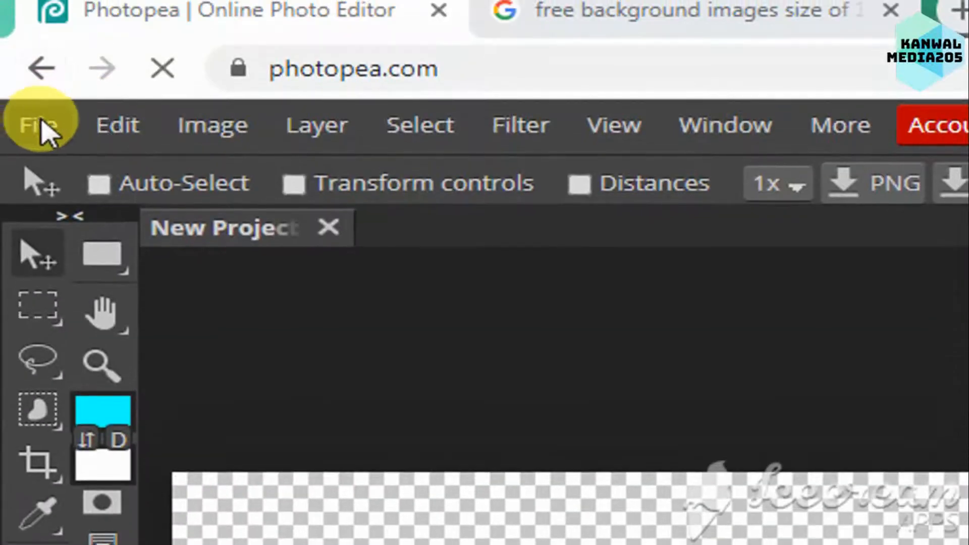
Place the saved gradient photo in the Photopea project and stretch its width to 118.52% so it covers the whole canvas
left_click(40, 126)
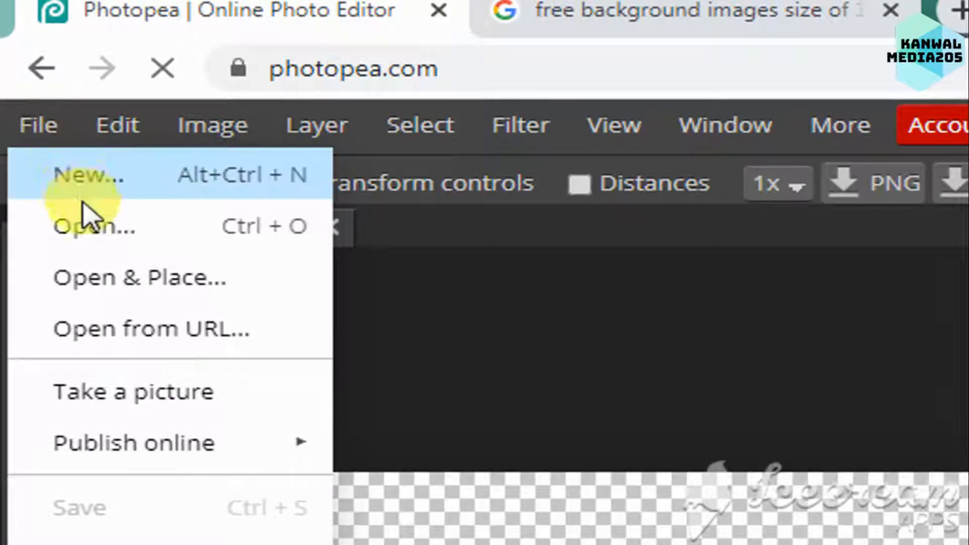
left_click(113, 287)
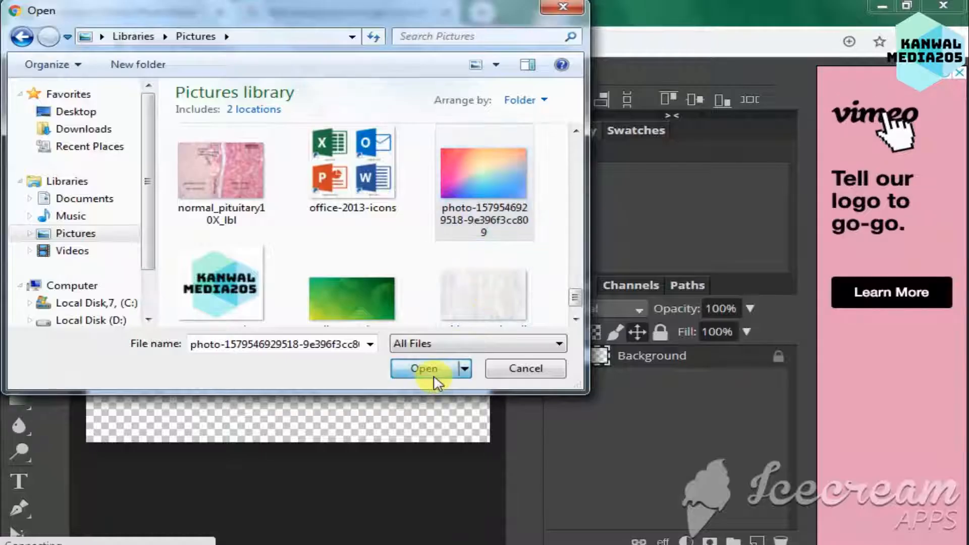
left_click(435, 374)
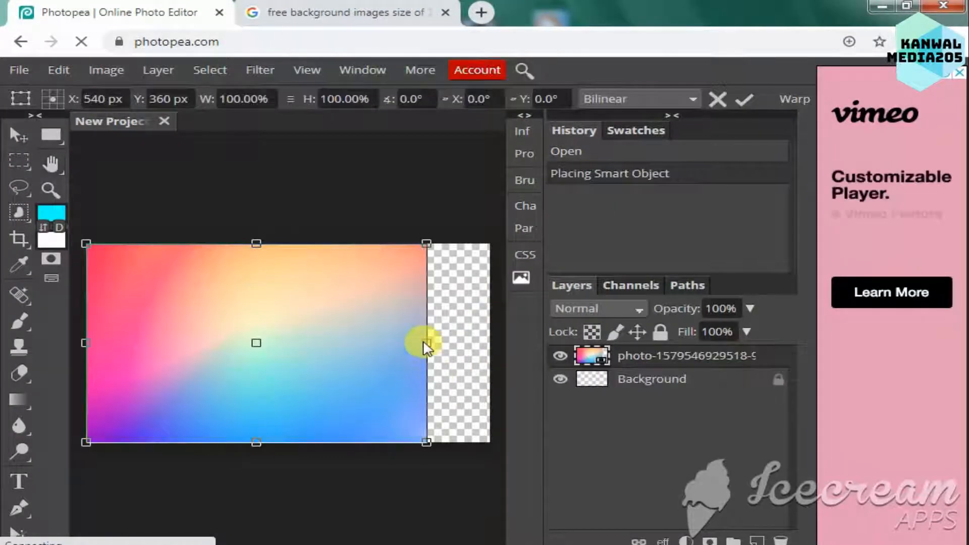
left_click_drag(426, 347, 489, 342)
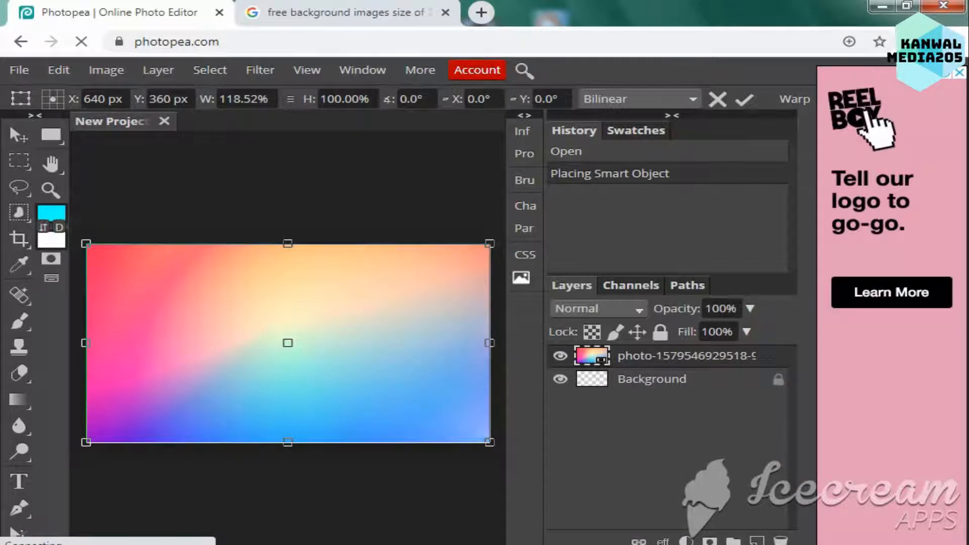
Start a black text layer in the Denk One font at 116 px near the canvas's upper-left corner
left_click(19, 482)
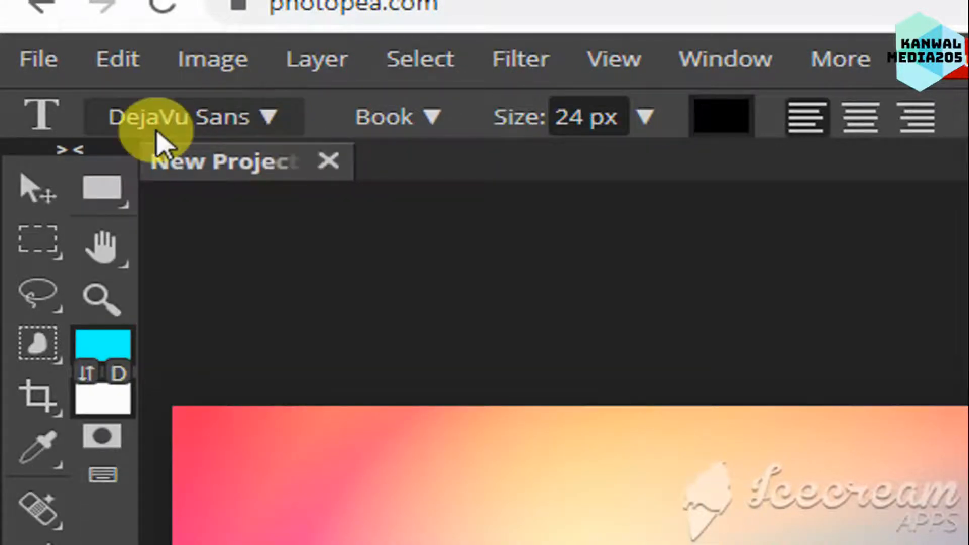
left_click(177, 119)
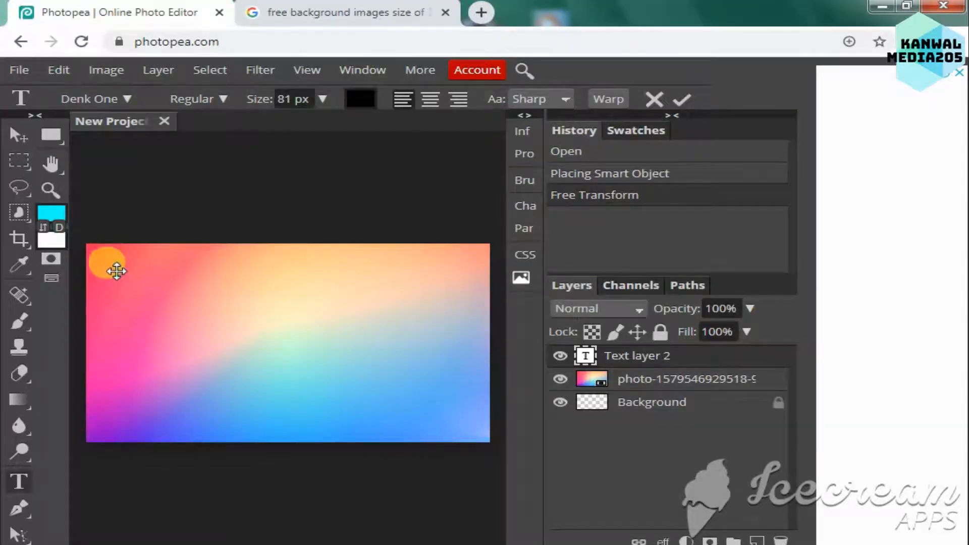
left_click(120, 272)
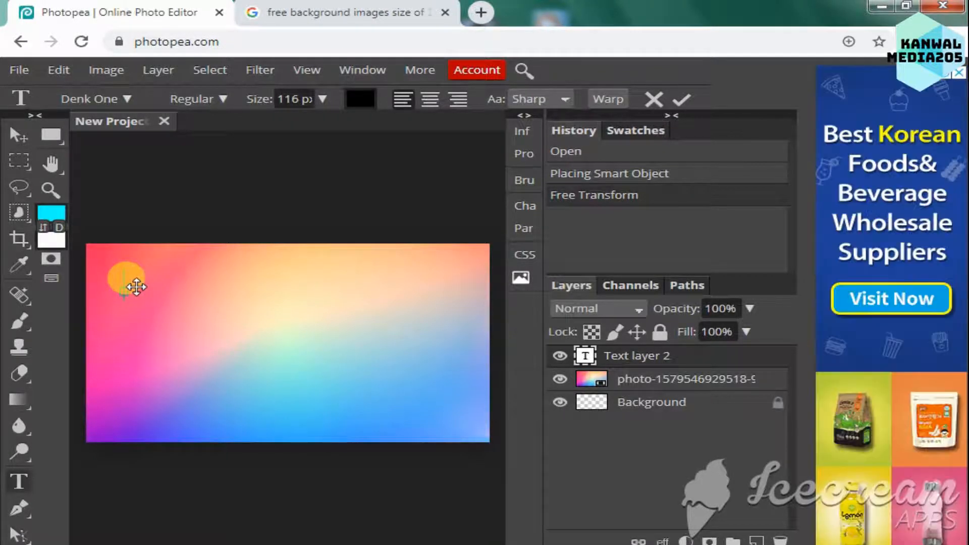
Write "HOW TO MAKE A FREE", "THUMBNAIL FOR" and "YOUTUBE VIDEOS" on three lines and shift the text slightly right and up
type("E")
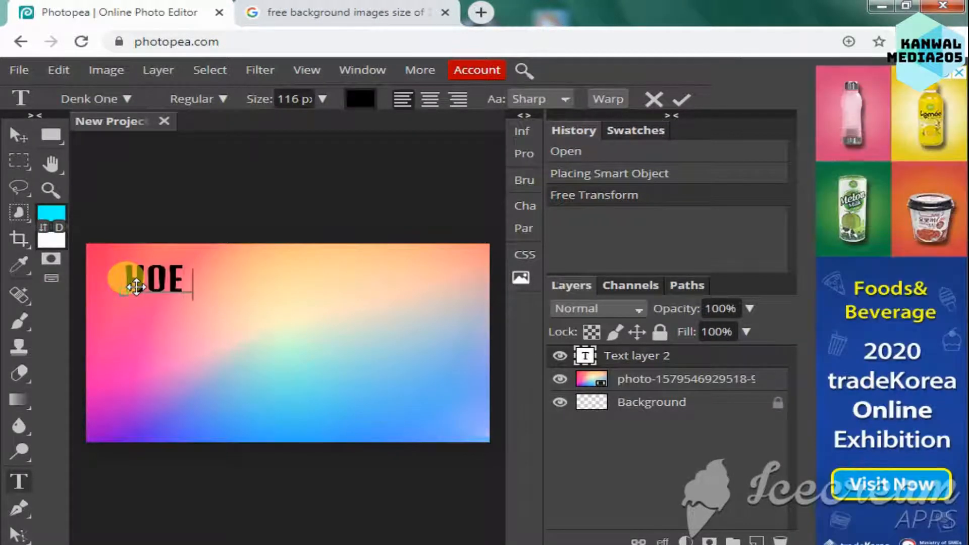
type("W")
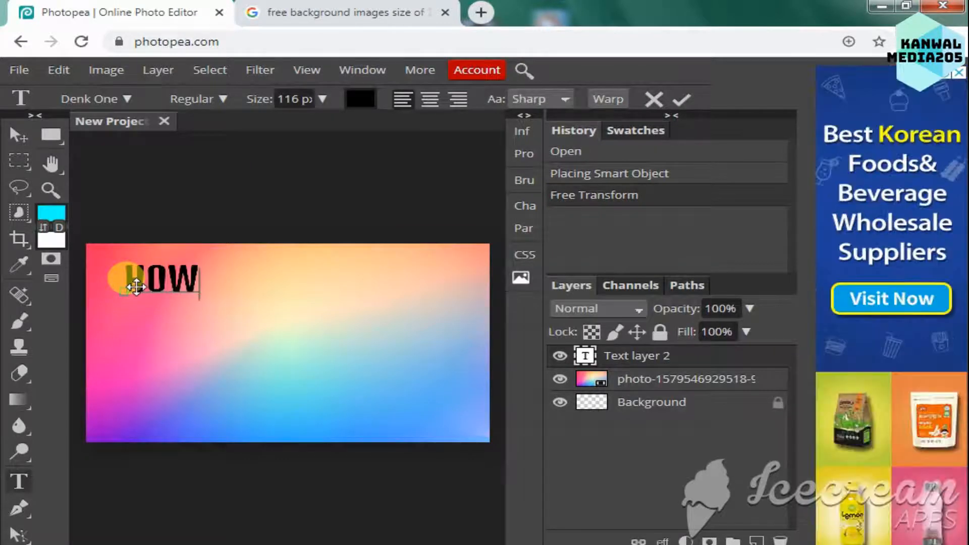
type(" TO")
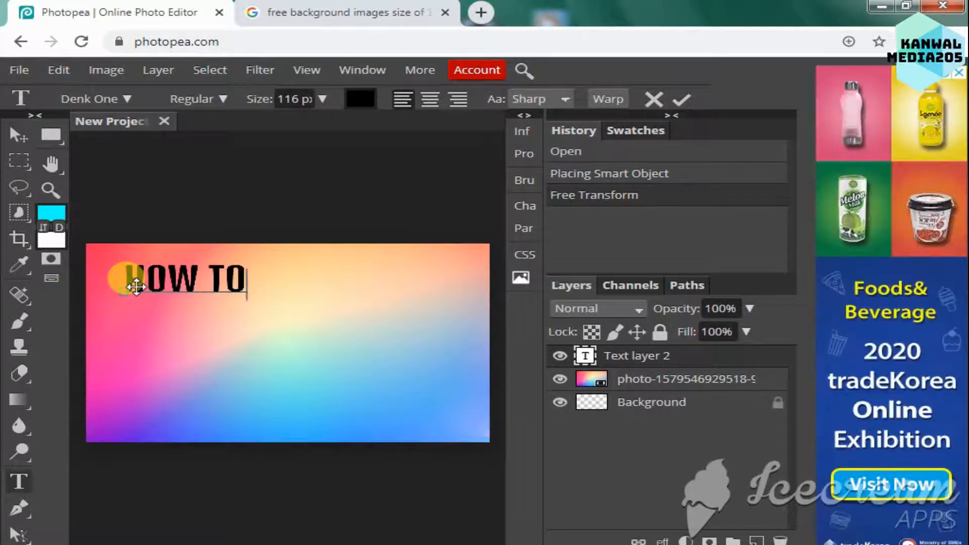
type(" MA")
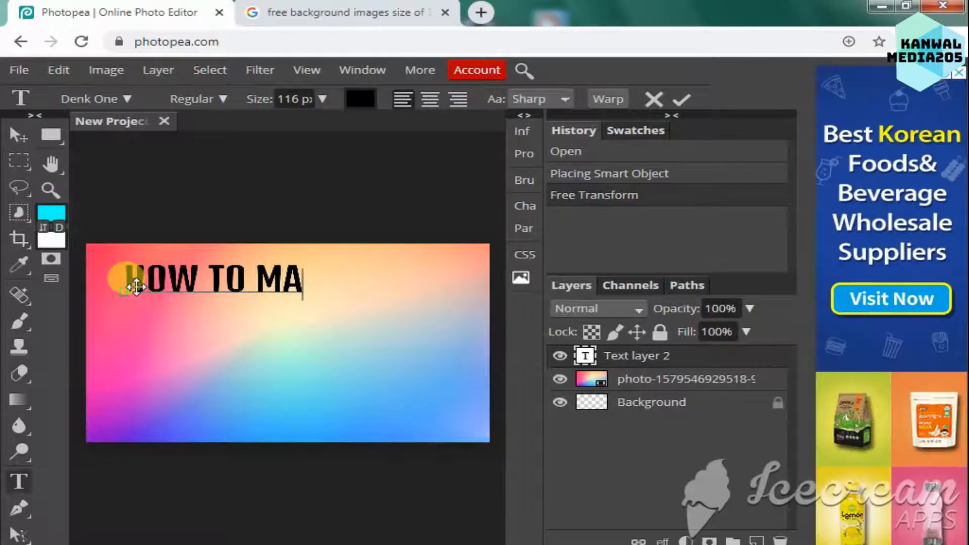
type("KE A")
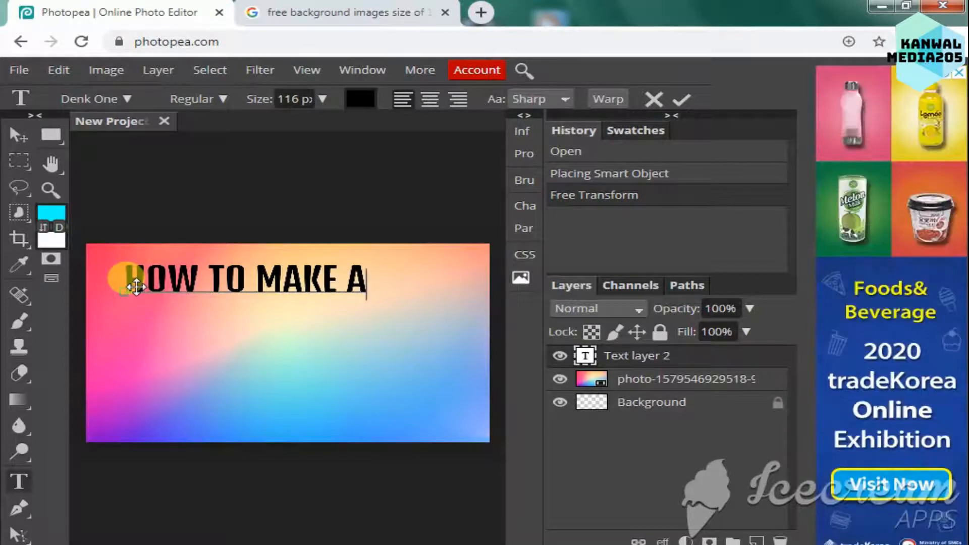
type(" FREE")
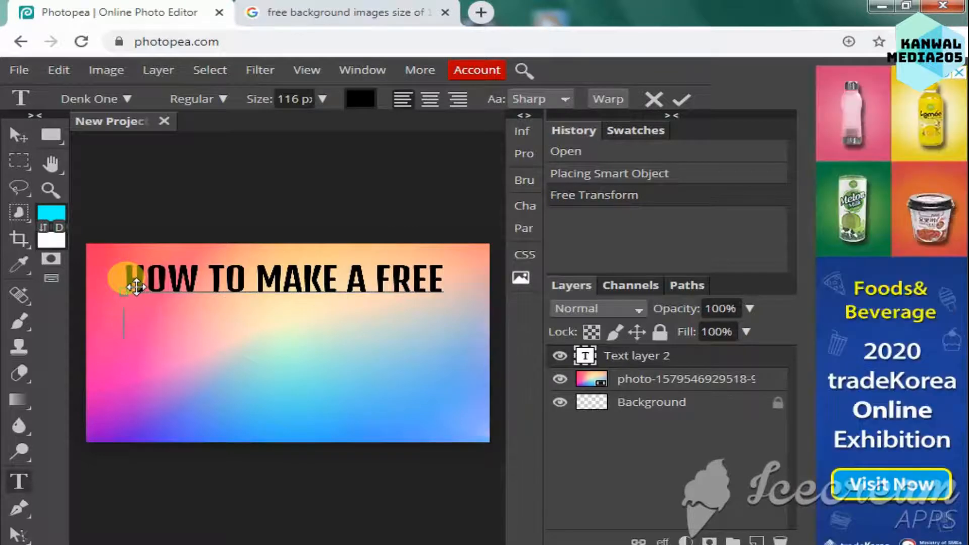
type("THUMBNAIL")
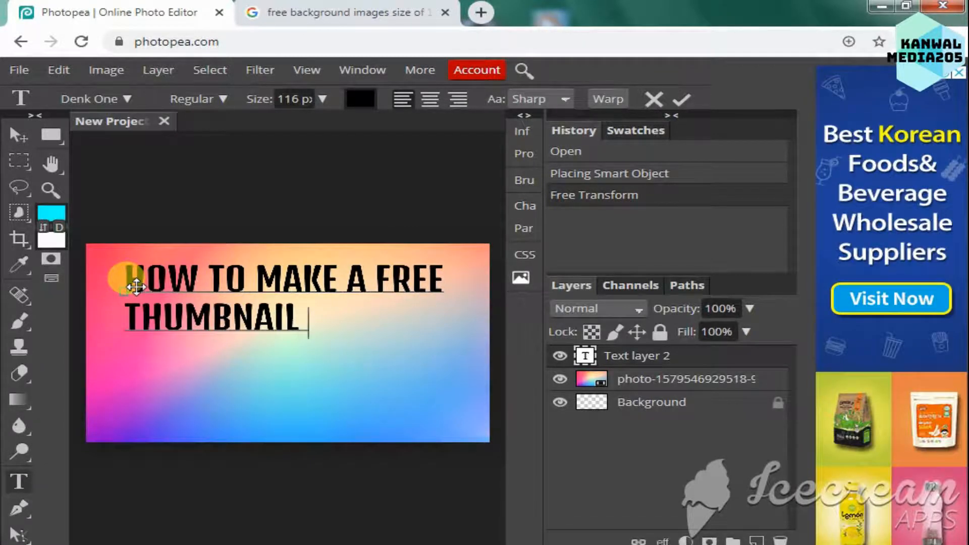
type(" FORT")
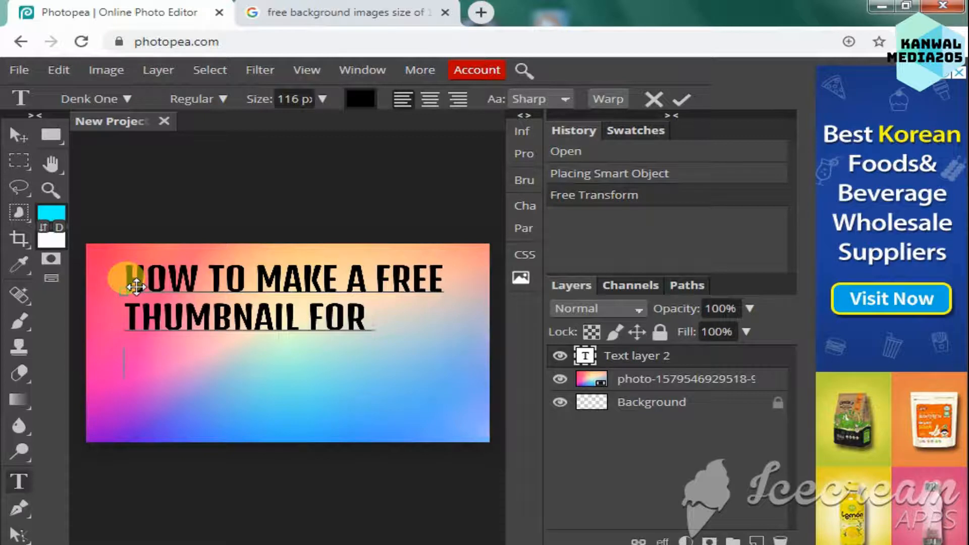
type("YOU")
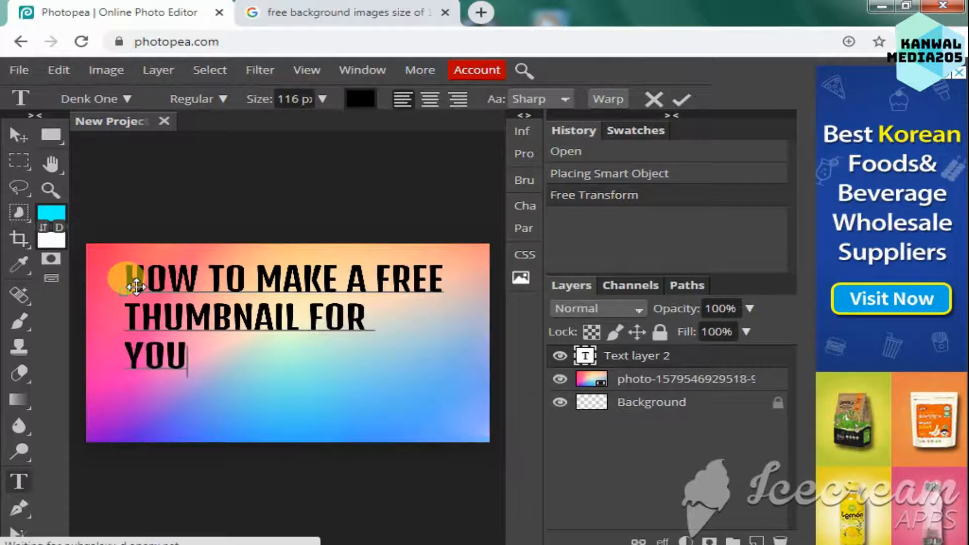
type("TUBE")
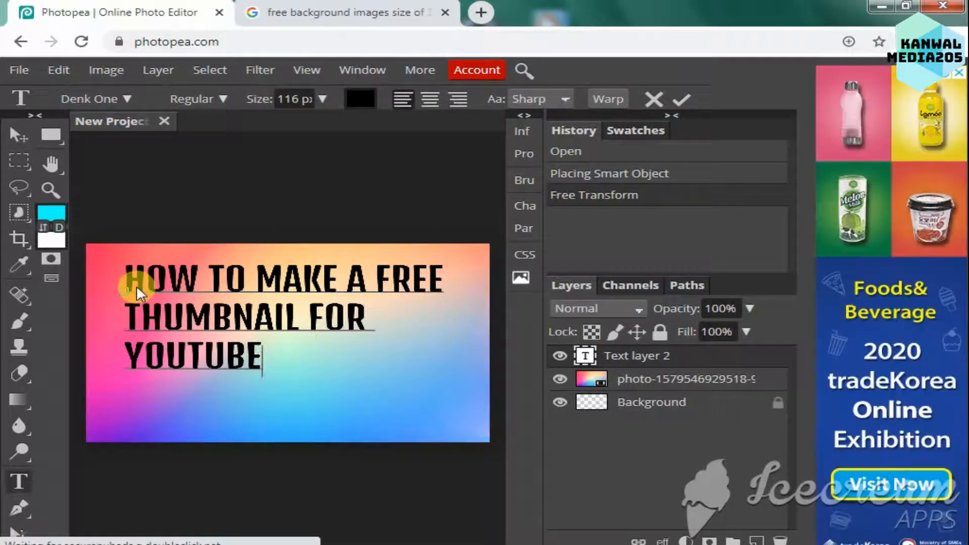
type(" V")
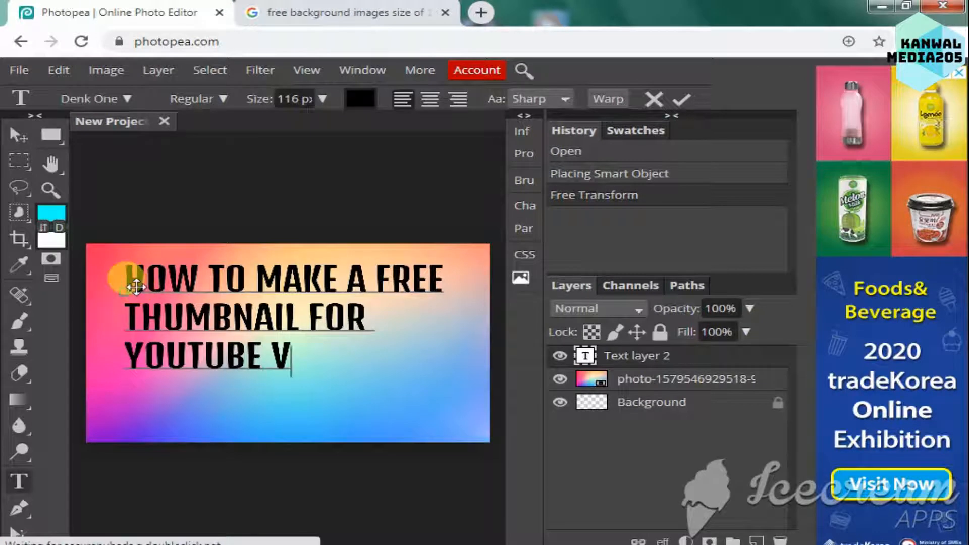
type("IDEOS")
left_click_drag(135, 286, 144, 280)
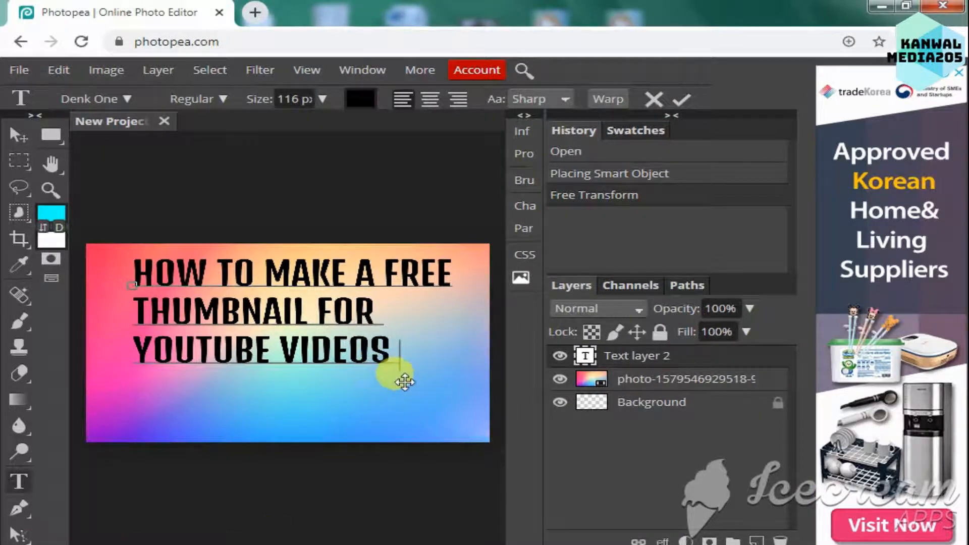
Search the Desktop for "YO" and place the icon_2_youtube_x16 image in the thumbnail project
left_click(21, 72)
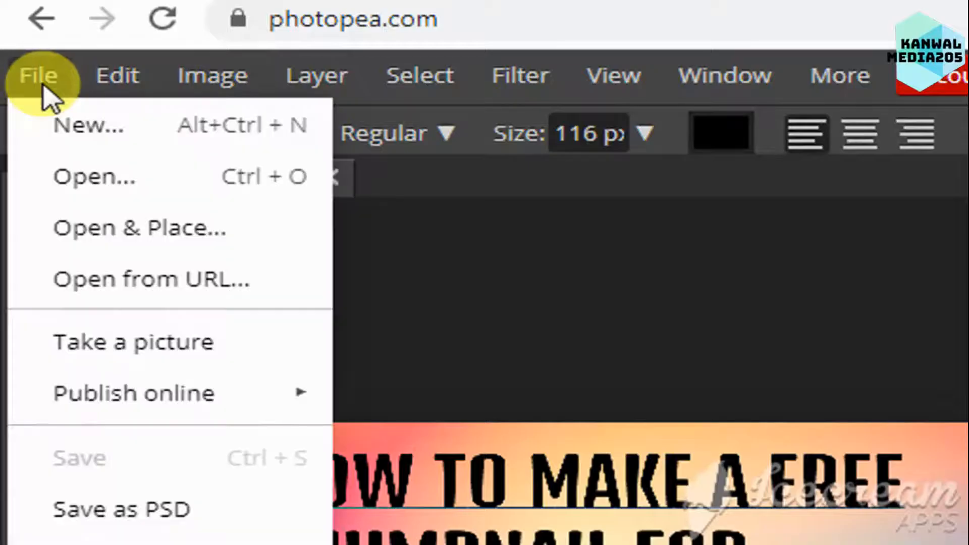
left_click(122, 228)
scroll(573, 318, "down", 3)
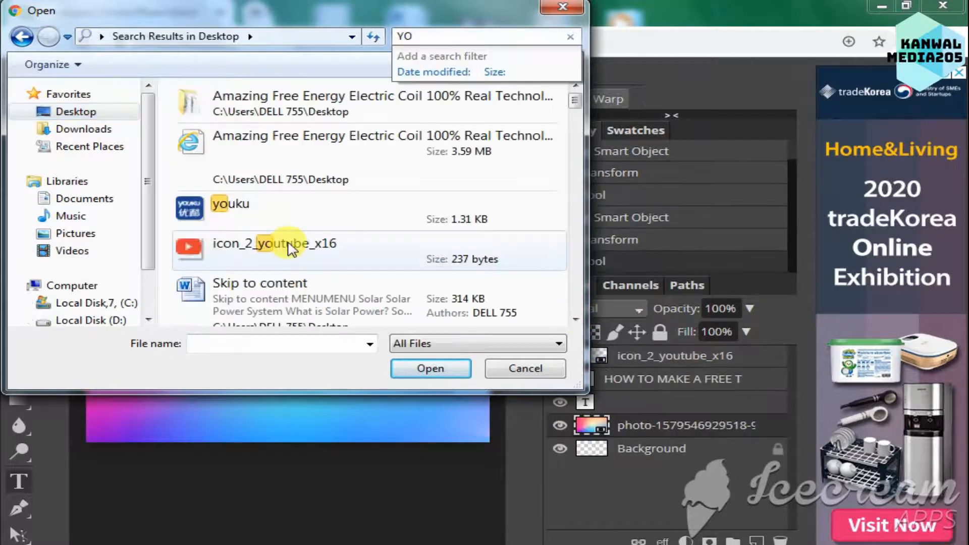
left_click(297, 247)
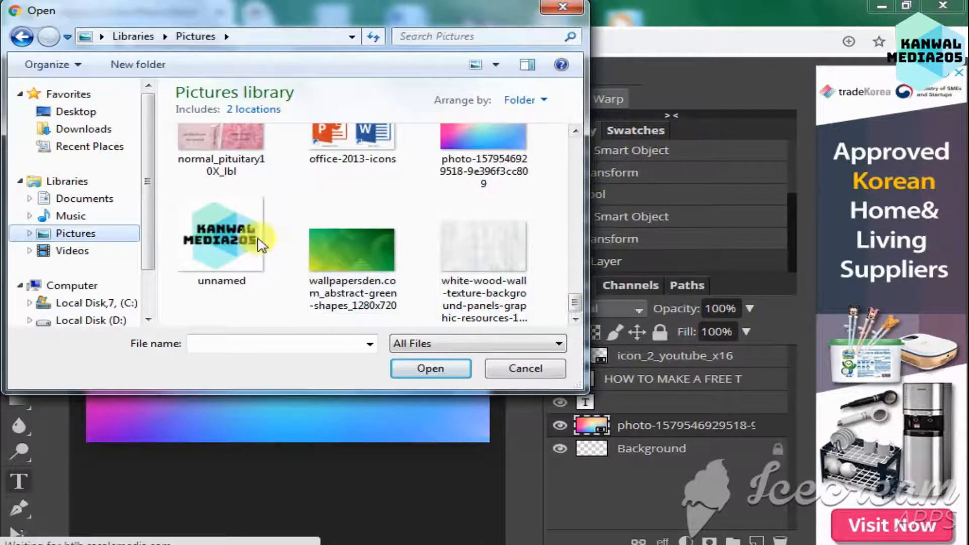
Place the "unnamed" logo from the Pictures library, enlarge it to about 244% width, flatten it slightly and position it near the canvas's lower-right corner
left_click(217, 236)
left_click(435, 368)
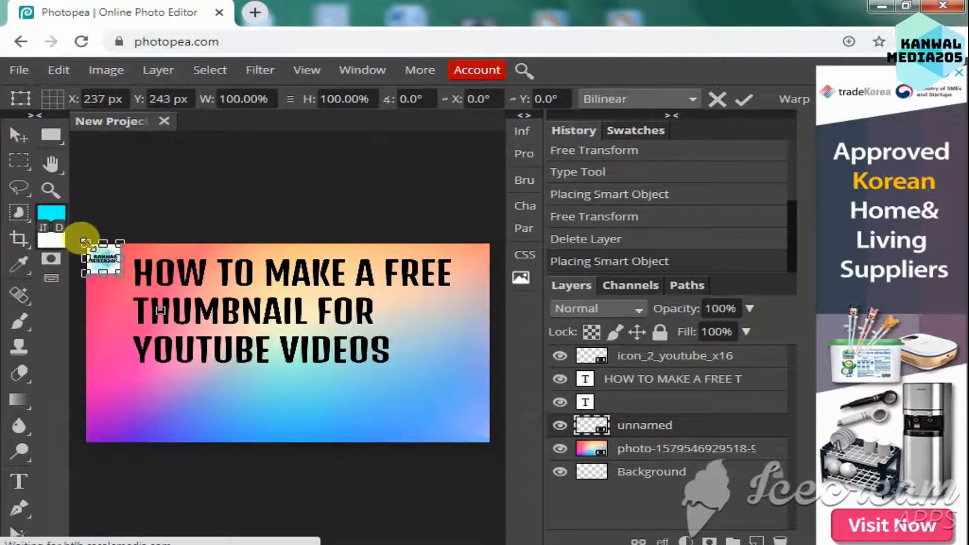
left_click_drag(119, 276, 418, 374)
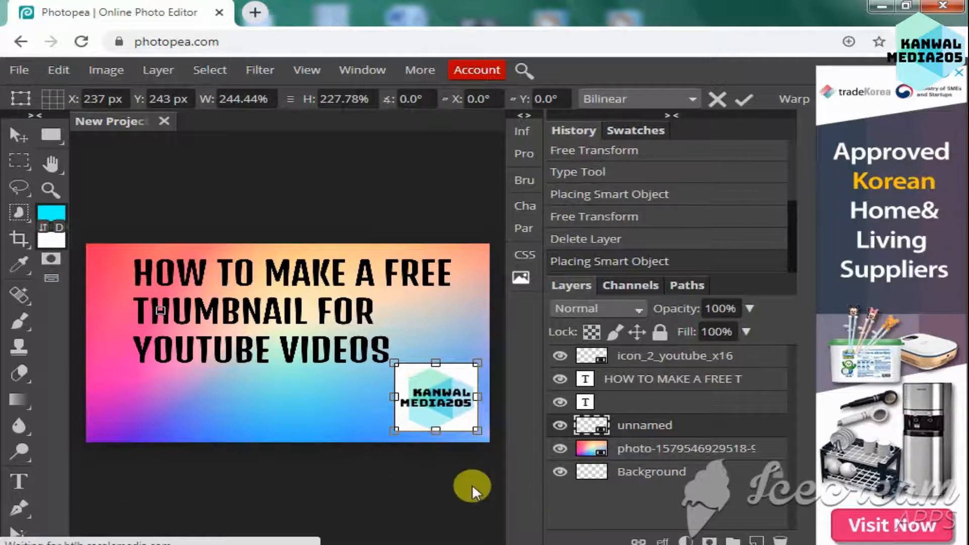
left_click_drag(377, 439, 375, 439)
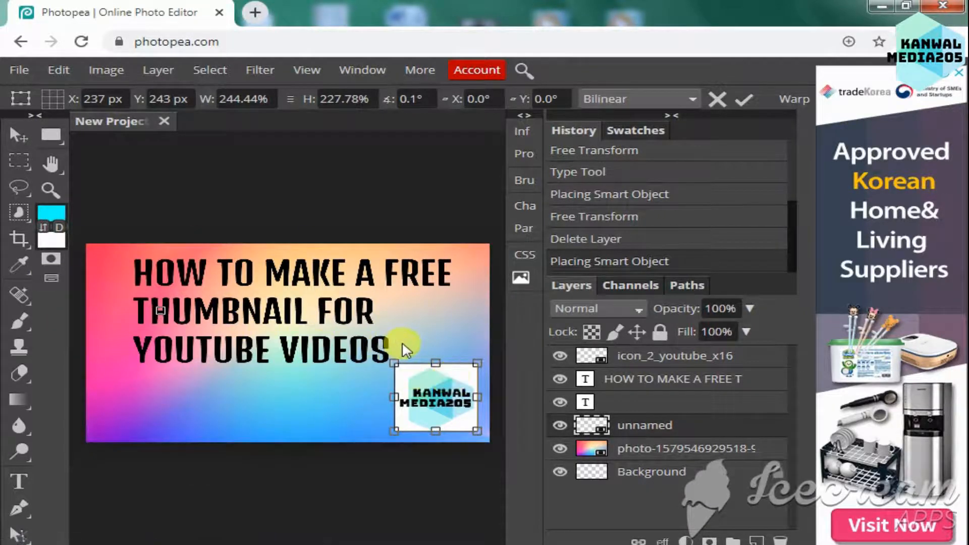
left_click_drag(394, 364, 415, 377)
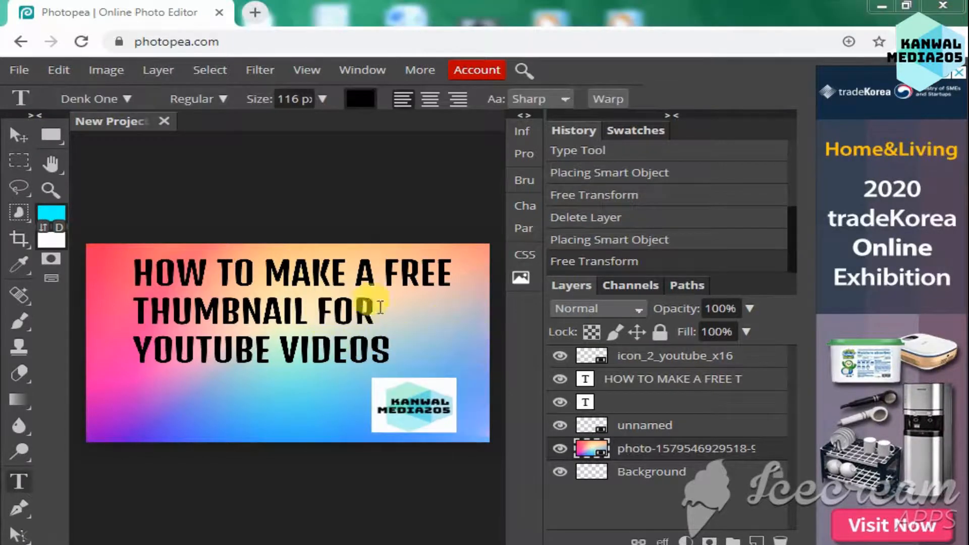
Export the thumbnail as a JPG at 99% quality and open the exported New Project (7) image from the Downloads folder
left_click(19, 70)
mouse_move(71, 315)
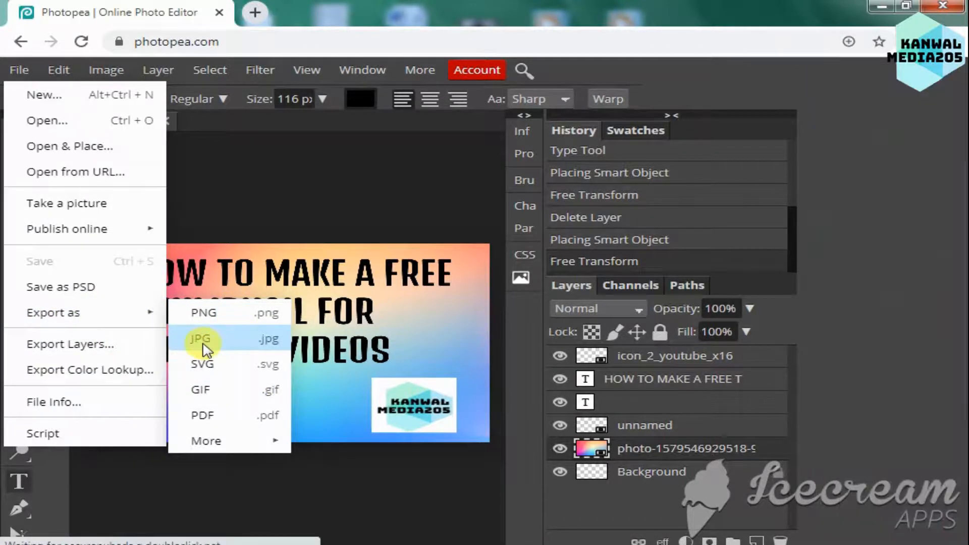
left_click(201, 343)
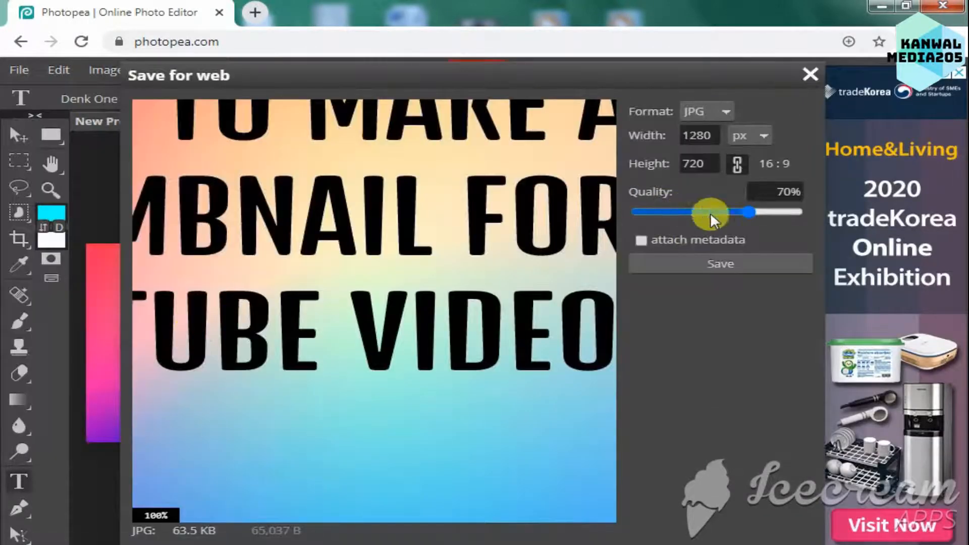
left_click_drag(747, 210, 798, 217)
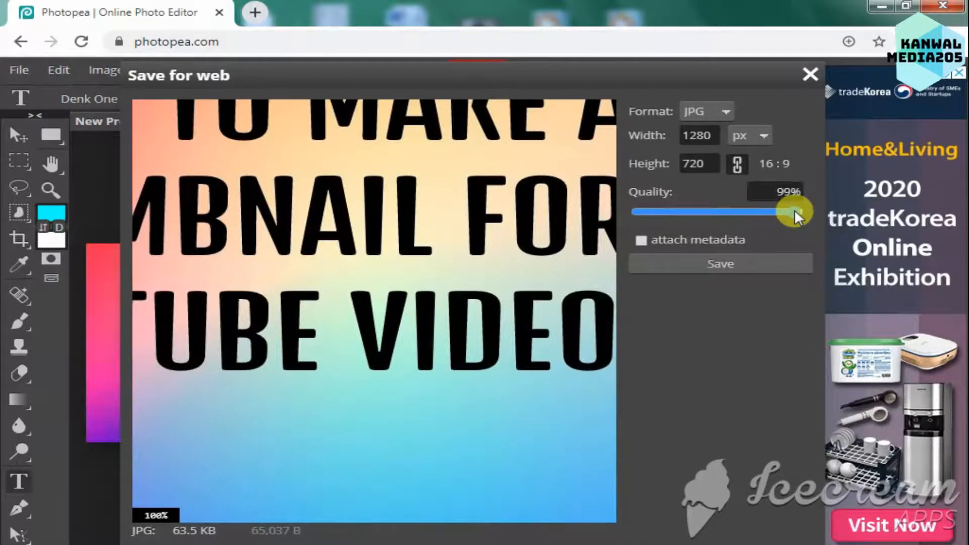
left_click(759, 261)
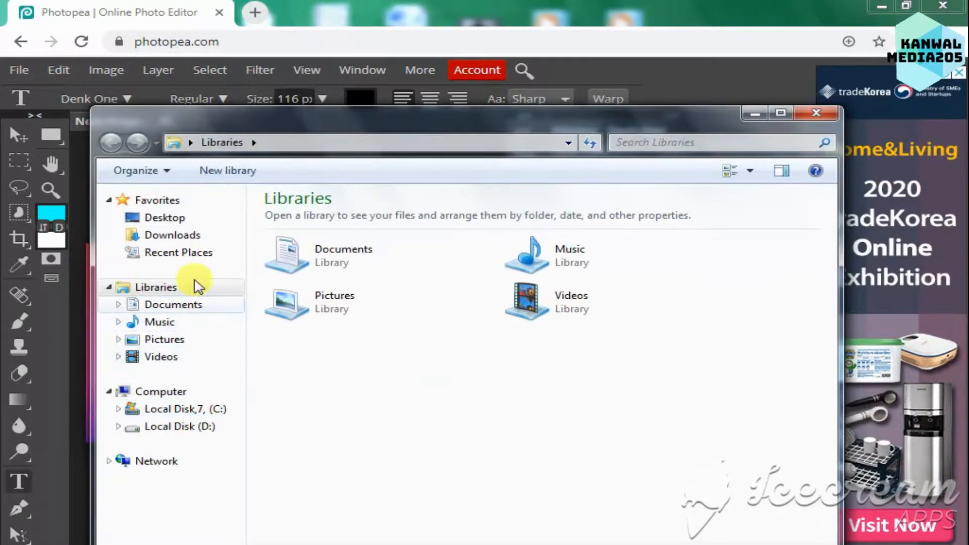
left_click(181, 234)
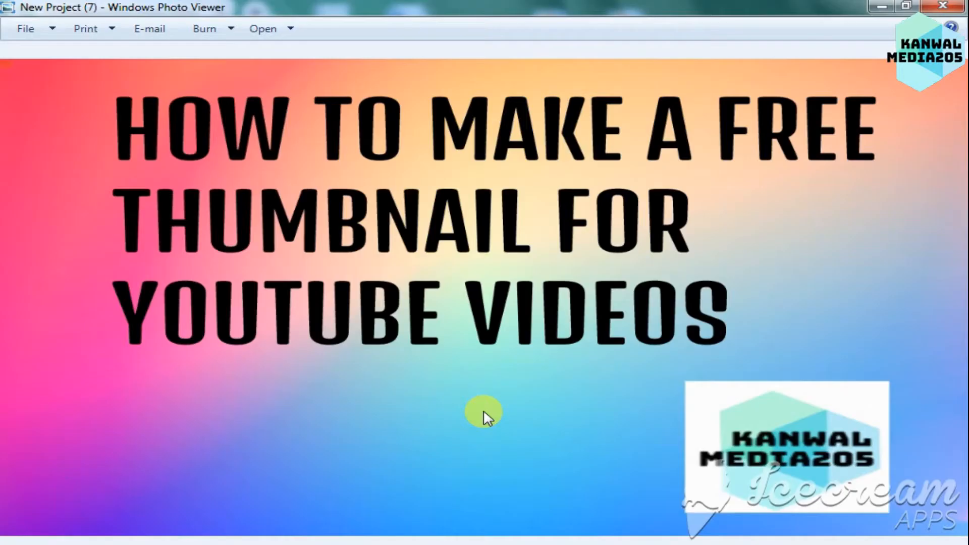